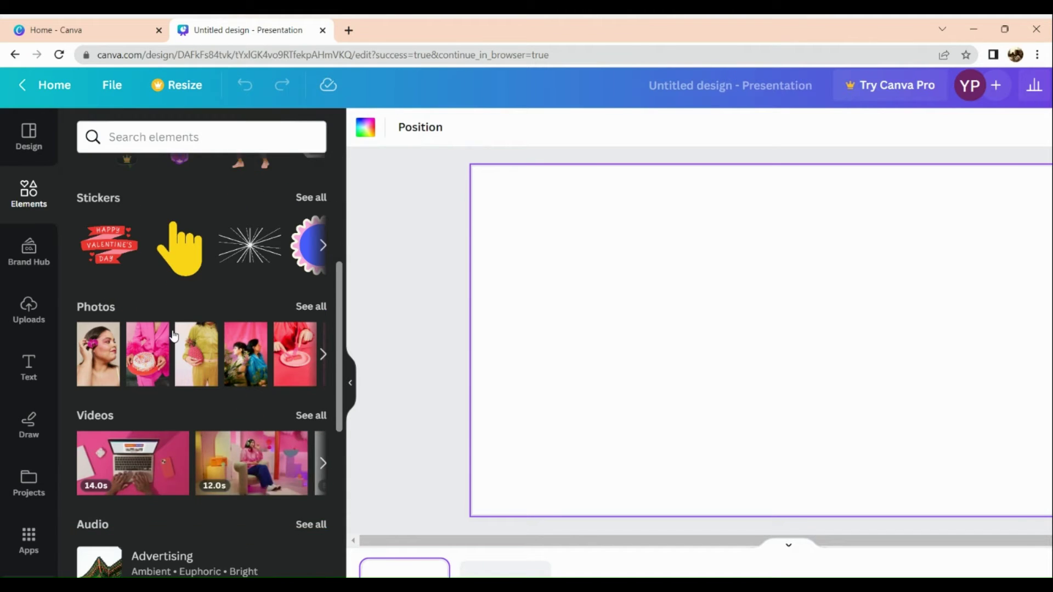
Fill page 1 with the pink pineapple stock photo from Elements Photos
click(321, 282)
scroll(195, 432, down, 2)
drag(237, 332, 493, 342)
click(499, 344)
Crop the pineapple photo, repositioning it vertically within the page frame
double_click(588, 330)
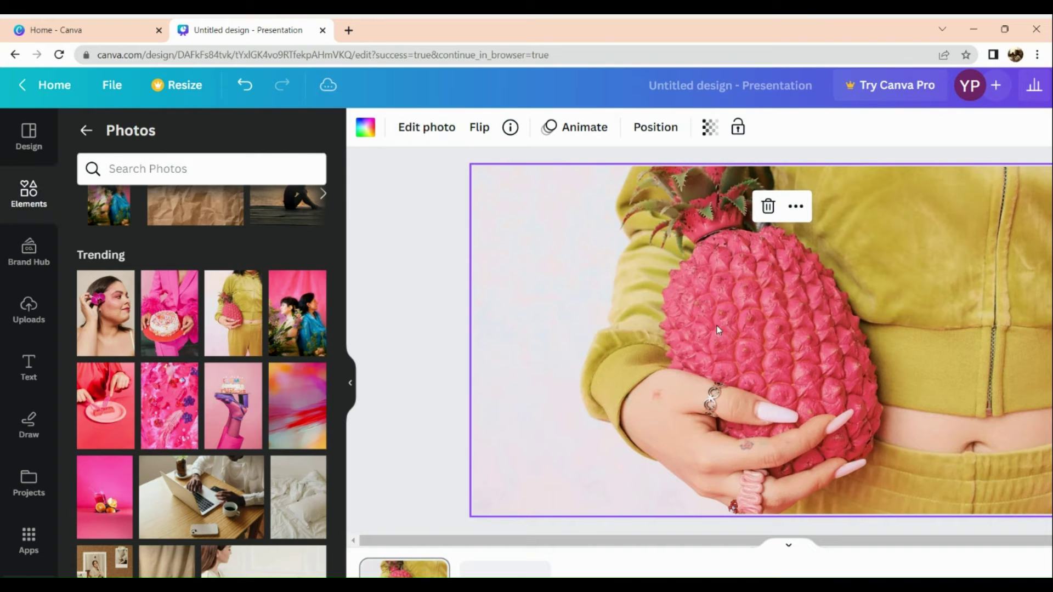
double_click(716, 326)
drag(718, 283, 717, 394)
key(ctrl+minus)
key(ctrl+minus)
key(ctrl+minus)
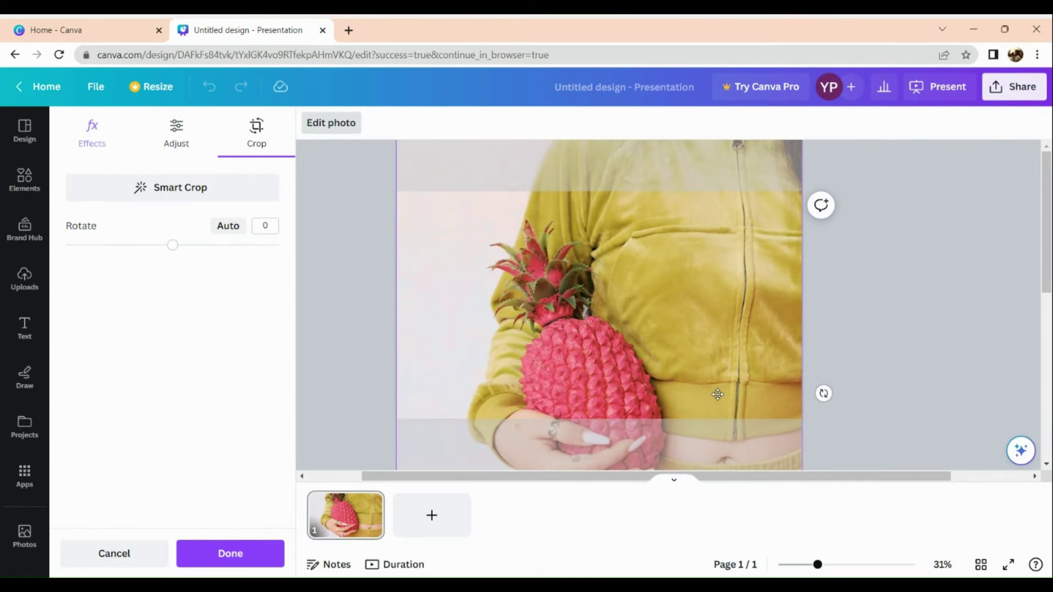
key(ctrl+minus)
drag(690, 318, 691, 287)
click(873, 335)
Add page 2, fill it with the pink cake photo, and crop it shifted upward
click(421, 513)
drag(150, 285, 516, 310)
click(632, 298)
double_click(631, 297)
drag(636, 273, 634, 234)
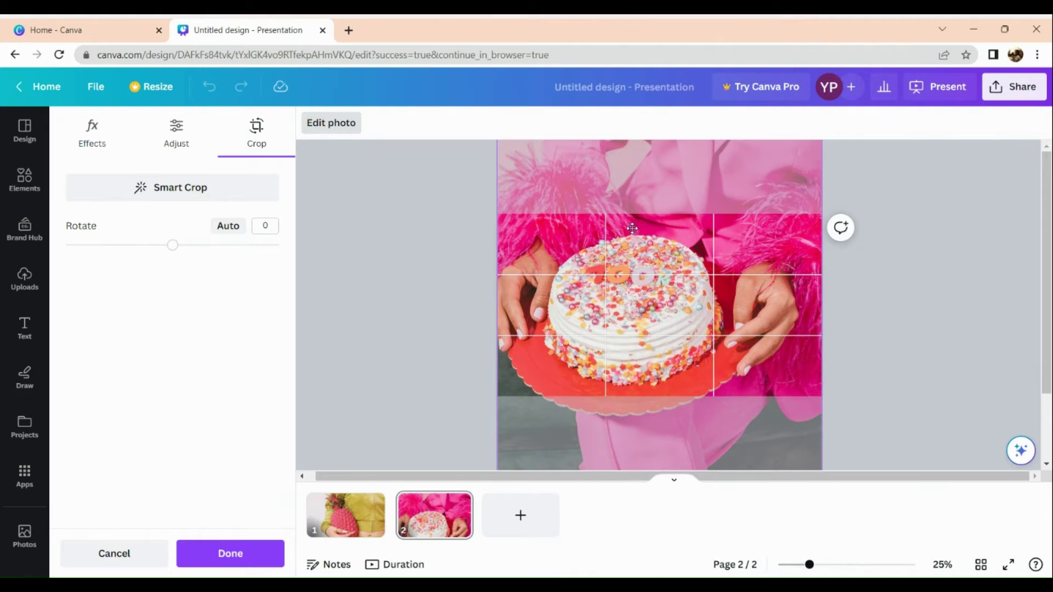
click(429, 295)
Return to page 1 and search Elements for 'fade to transparent gradient'
click(334, 530)
click(12, 184)
click(94, 129)
text(transparent to)
key(Down)
key(Down)
key(Up)
key(Return)
Show all matching gradient graphics and scroll through the results
click(271, 282)
click(267, 236)
scroll(173, 318, down, 5)
scroll(173, 318, down, 4)
scroll(174, 318, down, 2)
scroll(173, 318, down, 1)
Add the grey gradient graphic, rotate it to 90°, and enlarge it over the pineapple's left side
click(258, 287)
drag(659, 374, 566, 312)
drag(662, 293, 546, 239)
mouse_move(480, 253)
mouse_down()
mouse_move(477, 240)
mouse_move(477, 249)
mouse_up()
drag(512, 286, 484, 316)
drag(584, 316, 664, 396)
Set both gradient colours to white and nudge the gradient slightly left
click(312, 123)
click(154, 207)
click(189, 212)
click(337, 125)
click(198, 214)
drag(517, 260, 458, 272)
Duplicate the white gradient four times and move and enlarge the copies over the left edge
click(487, 192)
click(493, 195)
click(496, 195)
click(497, 196)
drag(535, 294, 522, 297)
drag(596, 224, 621, 200)
drag(619, 405, 627, 411)
drag(515, 221, 538, 221)
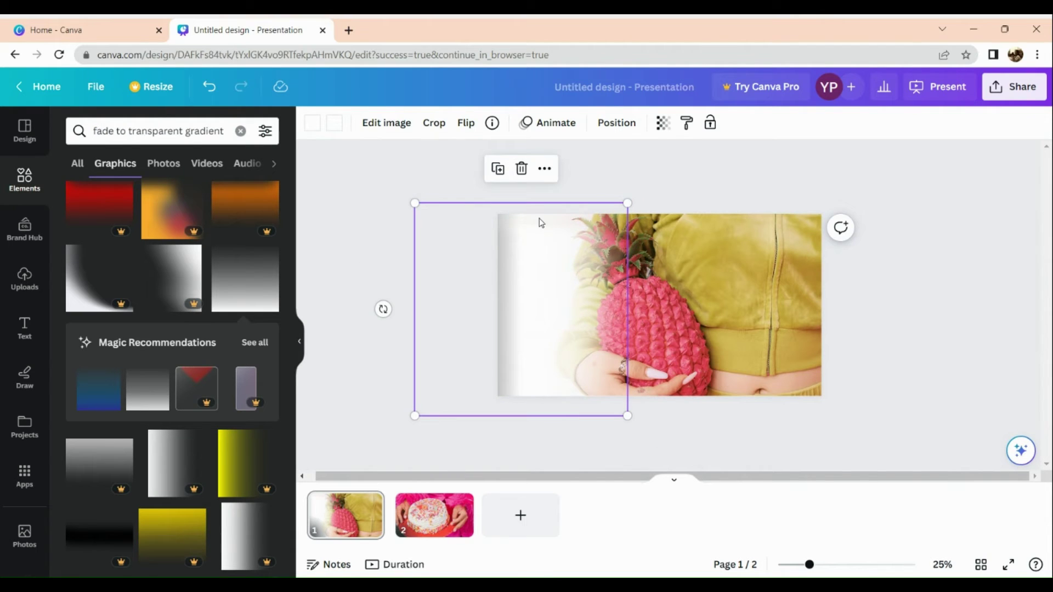
mouse_move(565, 283)
mouse_down()
mouse_move(579, 296)
mouse_move(546, 265)
mouse_move(564, 263)
mouse_up()
Group and copy the white gradients, paste them over the cake's right side, and enlarge them
click(513, 167)
click(596, 166)
click(434, 515)
right_click(723, 285)
click(768, 354)
drag(583, 277, 736, 280)
drag(695, 237, 749, 245)
drag(623, 204, 624, 160)
drag(569, 436, 522, 459)
right_click(730, 320)
key(Escape)
Download only page 2 as a JPG file
click(727, 320)
click(1014, 87)
click(822, 307)
click(996, 181)
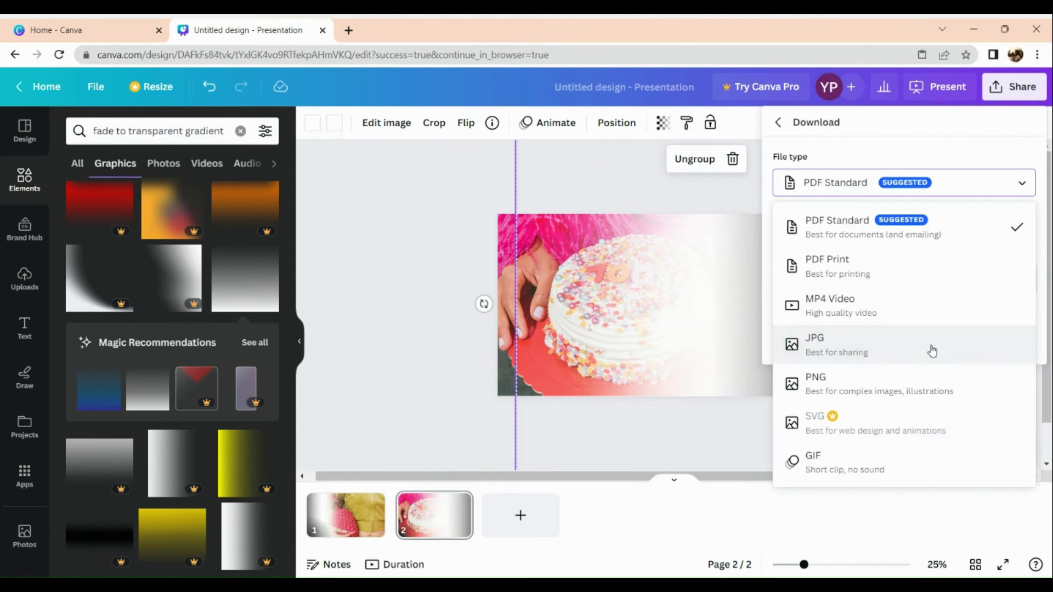
click(932, 348)
click(953, 346)
click(982, 463)
click(877, 403)
Upload the downloaded faded cake JPG to the Uploads library
click(23, 296)
drag(75, 546, 121, 461)
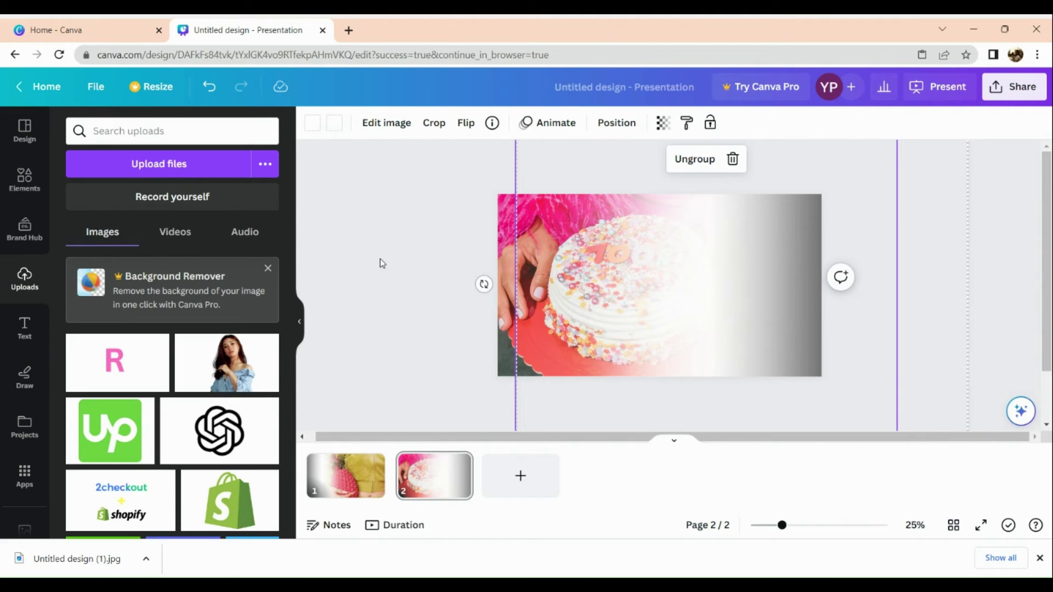
click(92, 557)
drag(92, 557, 174, 386)
Place the faded cake image on page 1 and enlarge it over the pineapple, centred
click(364, 483)
click(96, 357)
drag(539, 219, 487, 189)
drag(779, 352, 841, 389)
drag(658, 346, 642, 345)
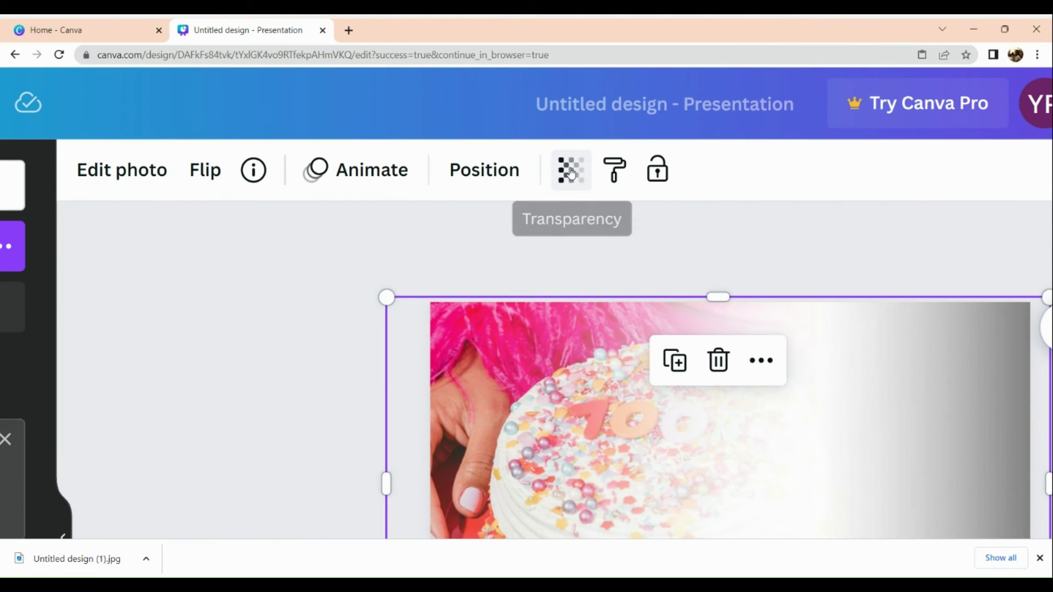
Lower the cake image's transparency slider to about 60 so the pineapple shows through
click(573, 123)
drag(571, 268, 488, 278)
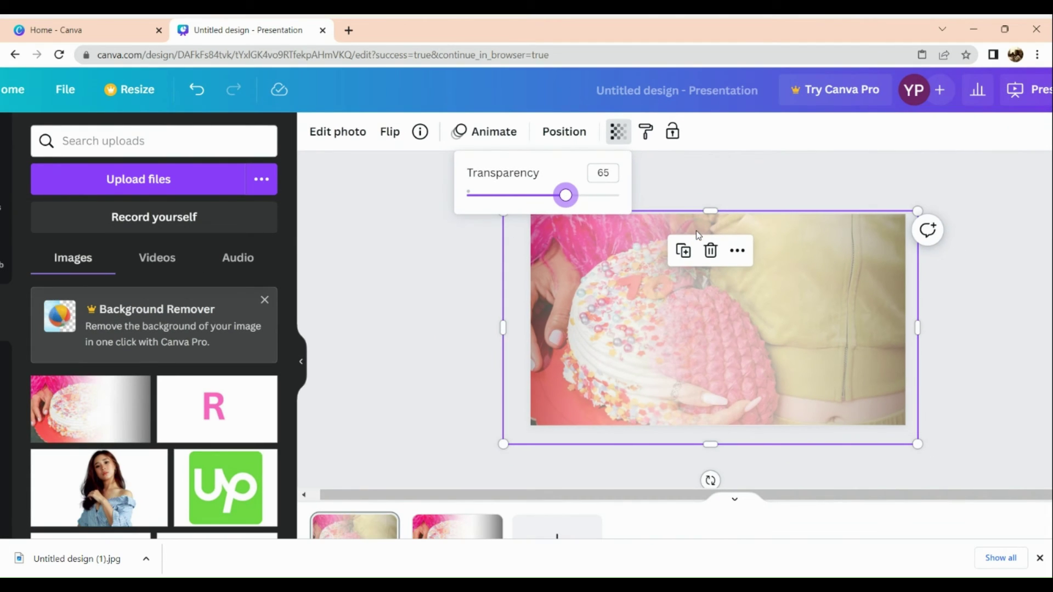
drag(567, 203, 557, 207)
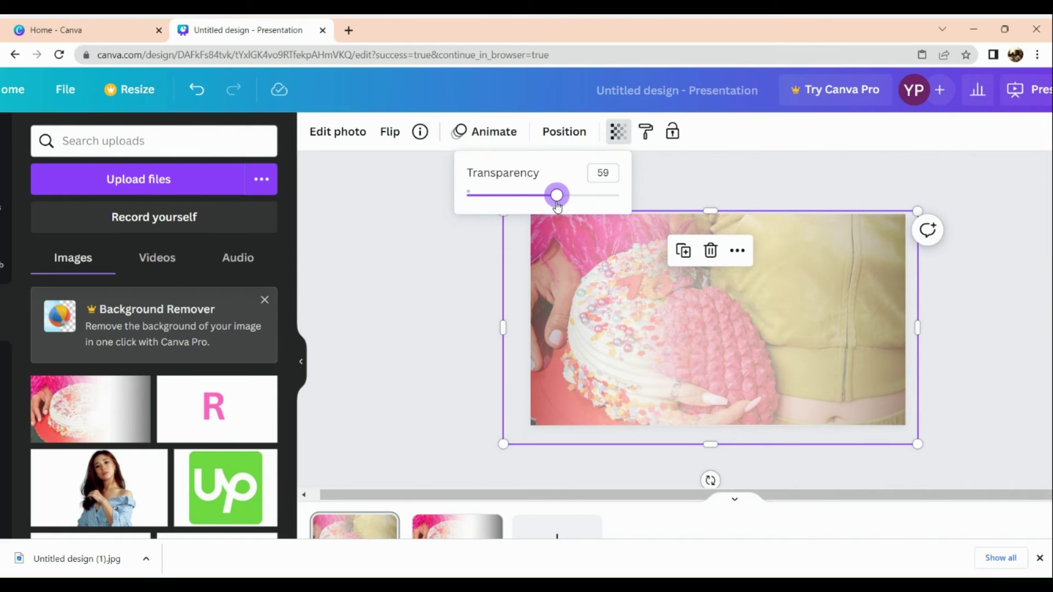
click(406, 378)
key(ctrl+minus)
Download the blended cake-and-pineapple design with File type set to JPG
click(1013, 88)
click(896, 438)
click(971, 178)
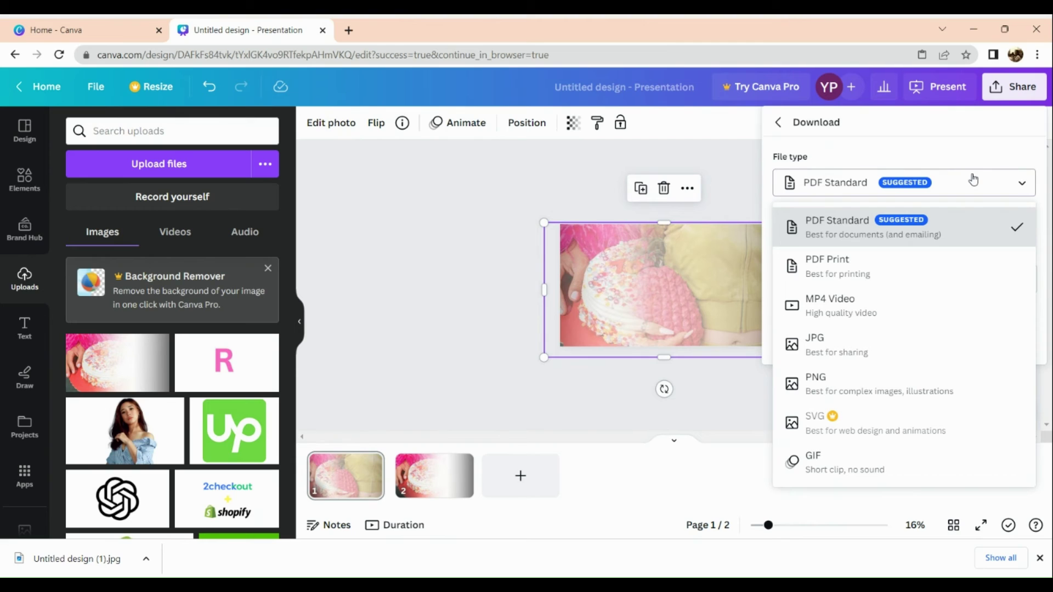
click(904, 352)
click(871, 412)
Fill page 3 with the uploaded blended cake-and-pineapple JPG
click(1010, 86)
click(853, 433)
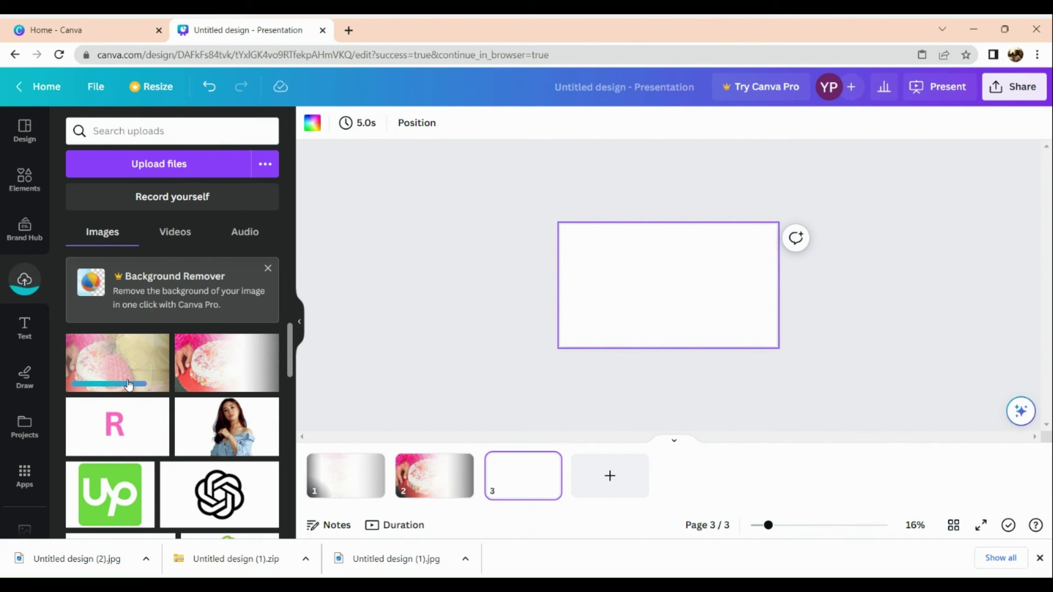
drag(127, 362, 560, 305)
scroll(693, 307, up, 3)
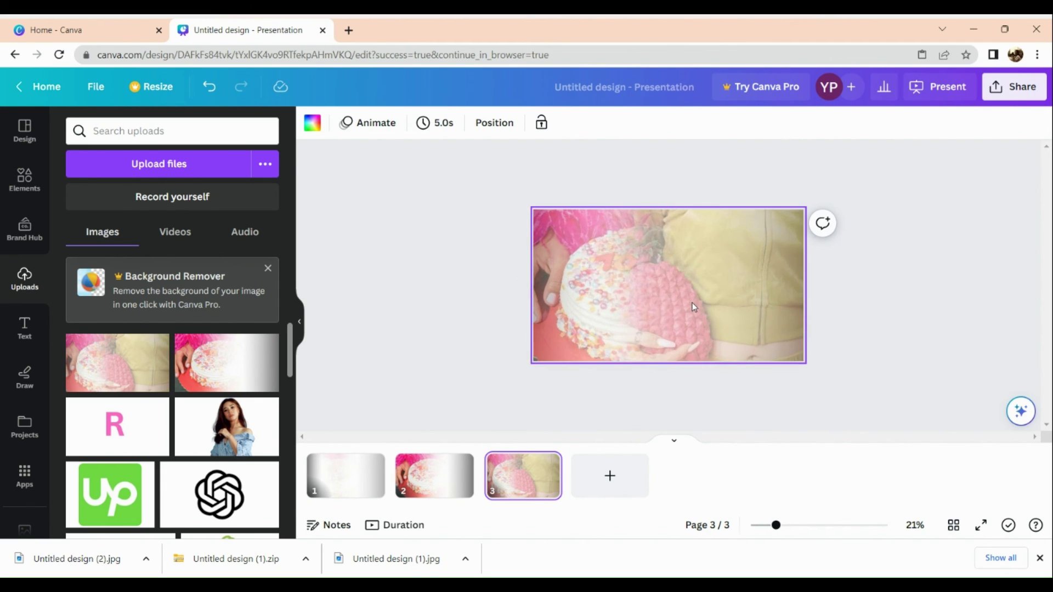
Open Edit photo for page 3's blended image and reveal the Adjust tab's white-balance and Light sliders
click(566, 244)
click(374, 124)
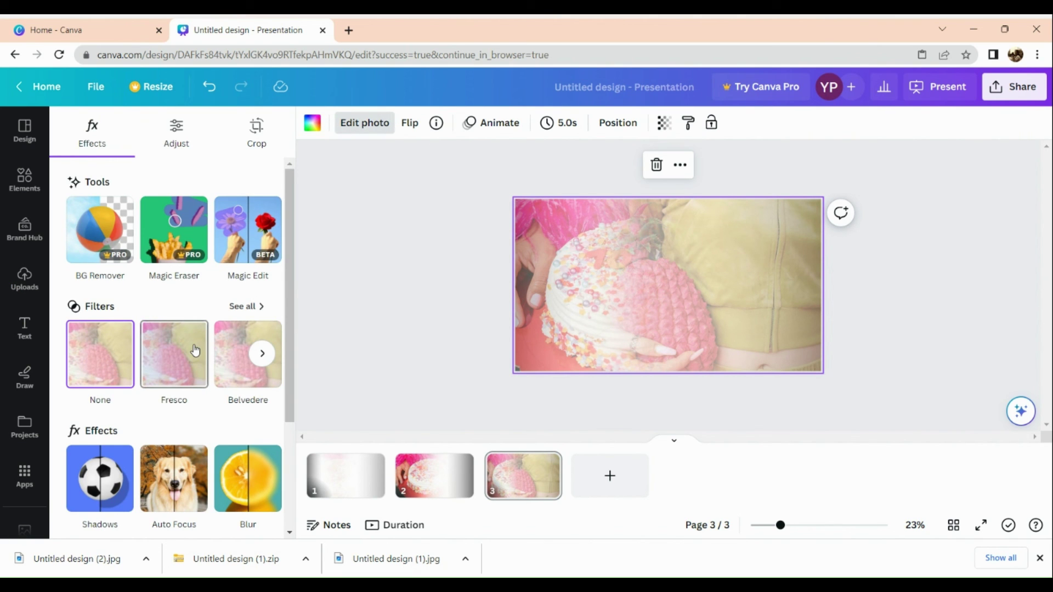
scroll(195, 346, down, 2)
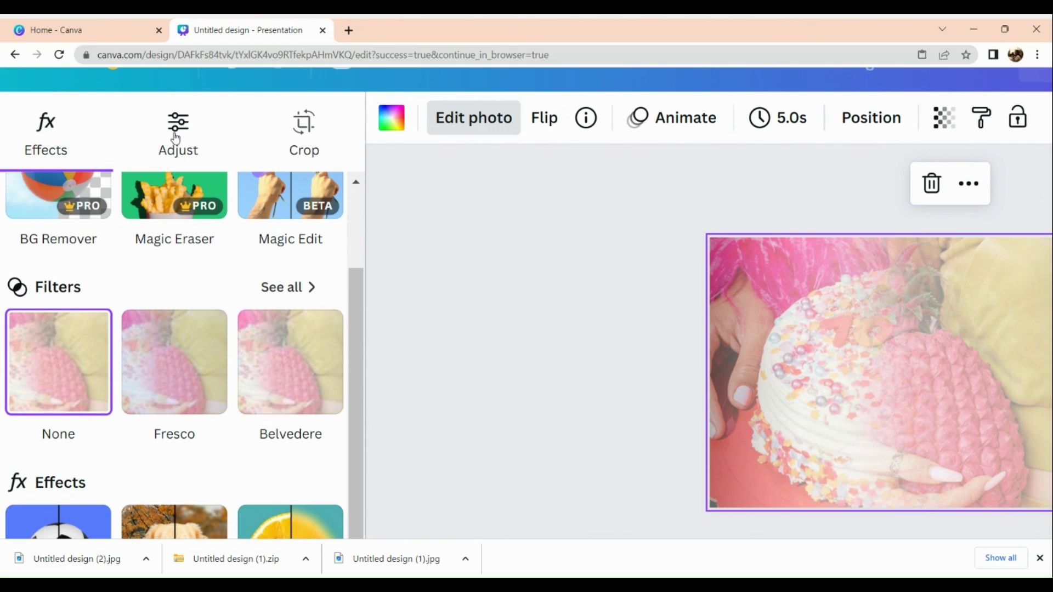
click(176, 135)
scroll(111, 373, down, 3)
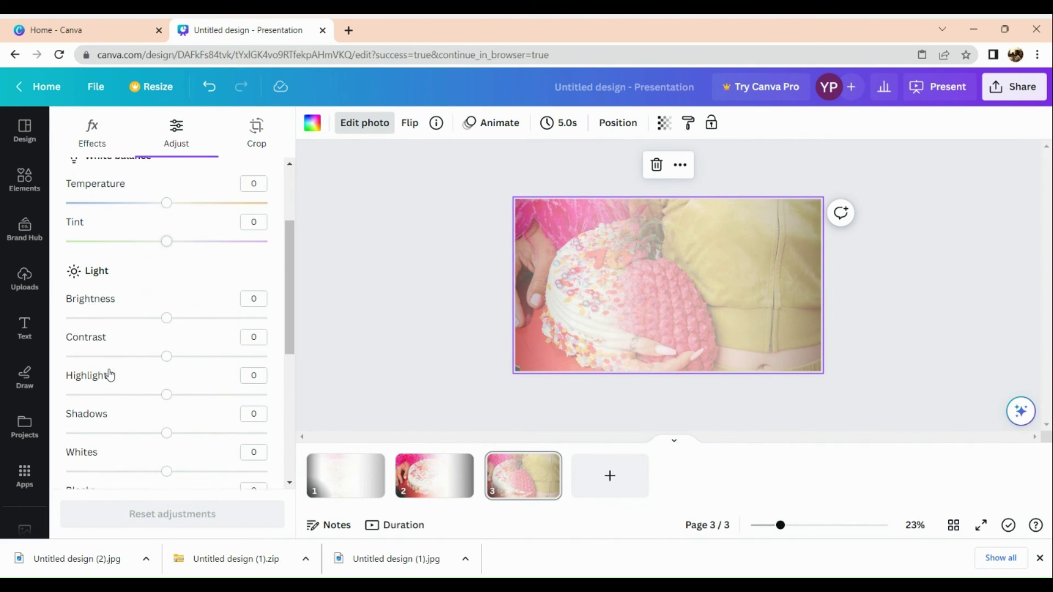